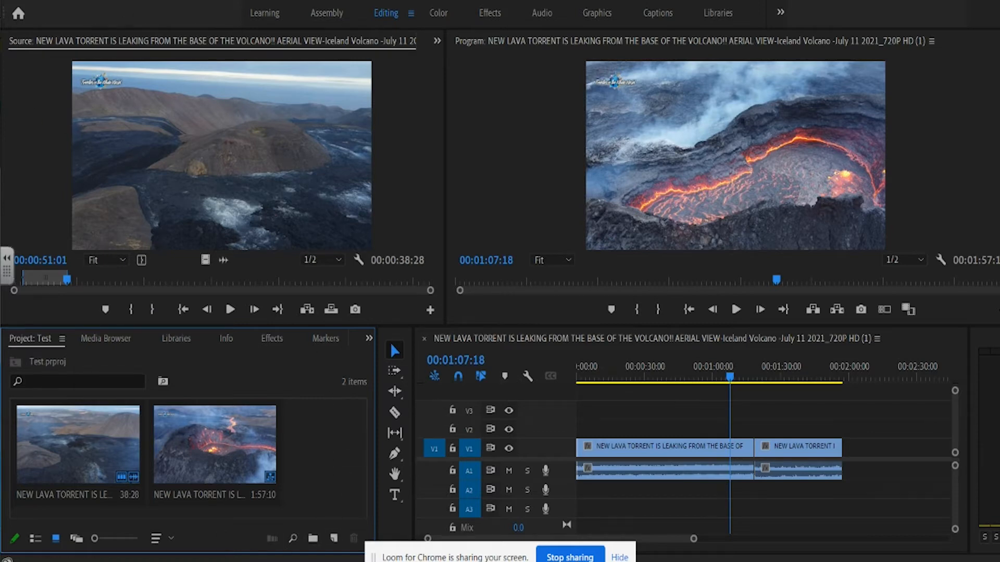
Step: Create a new legacy title at 1280 × 720 and 30 fps, and reposition and enlarge its editing window
click(20, 0)
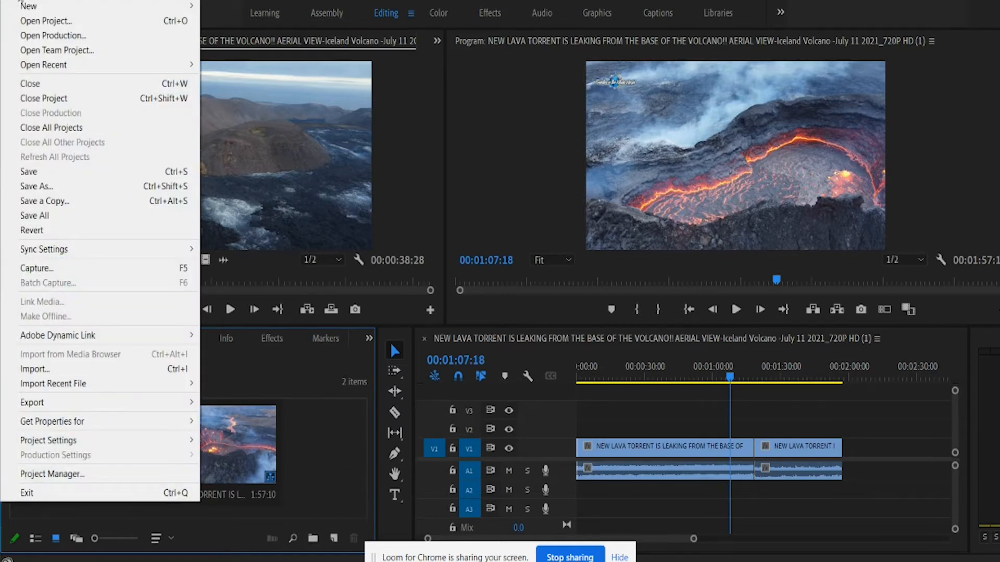
mouse_move(21, 12)
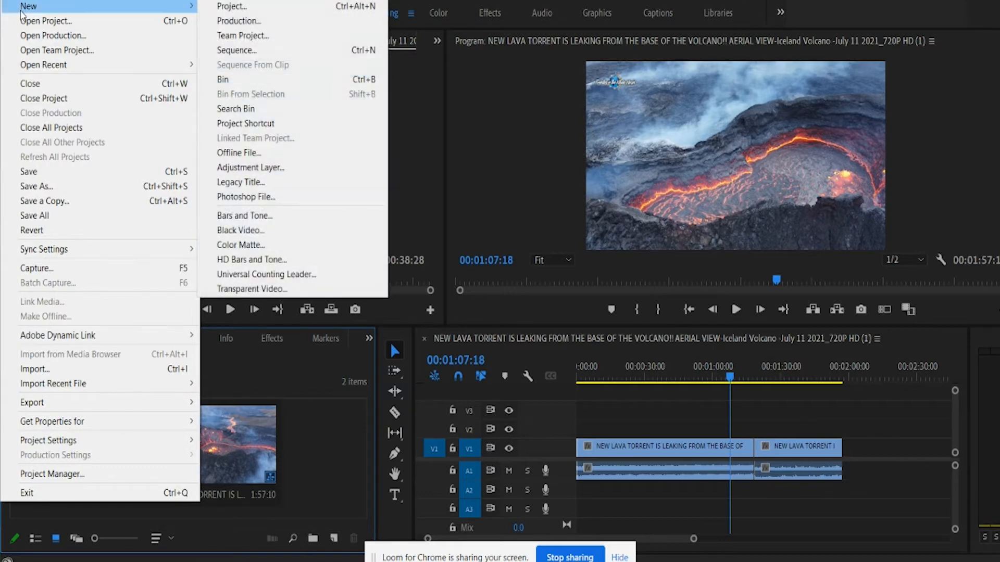
click(240, 184)
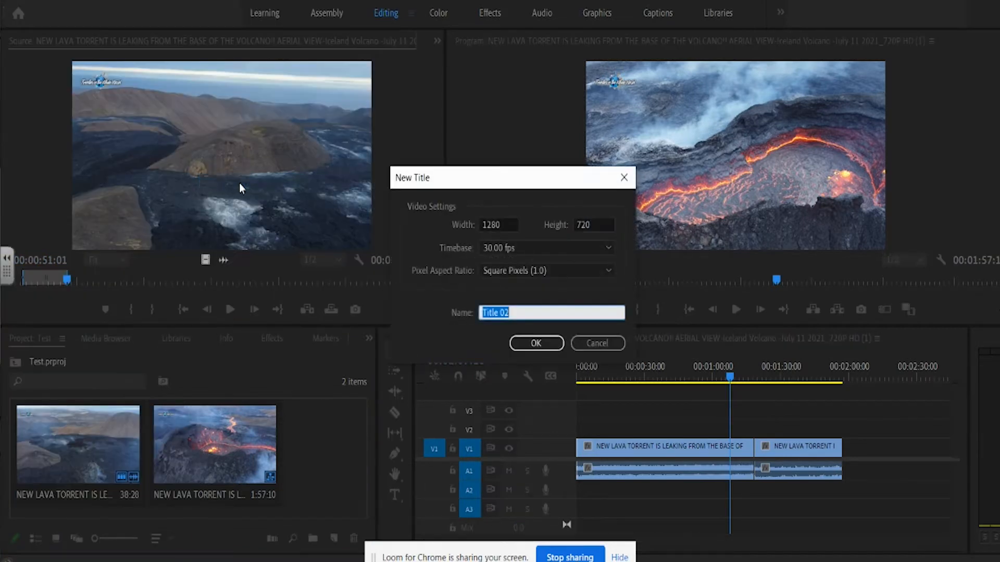
click(535, 344)
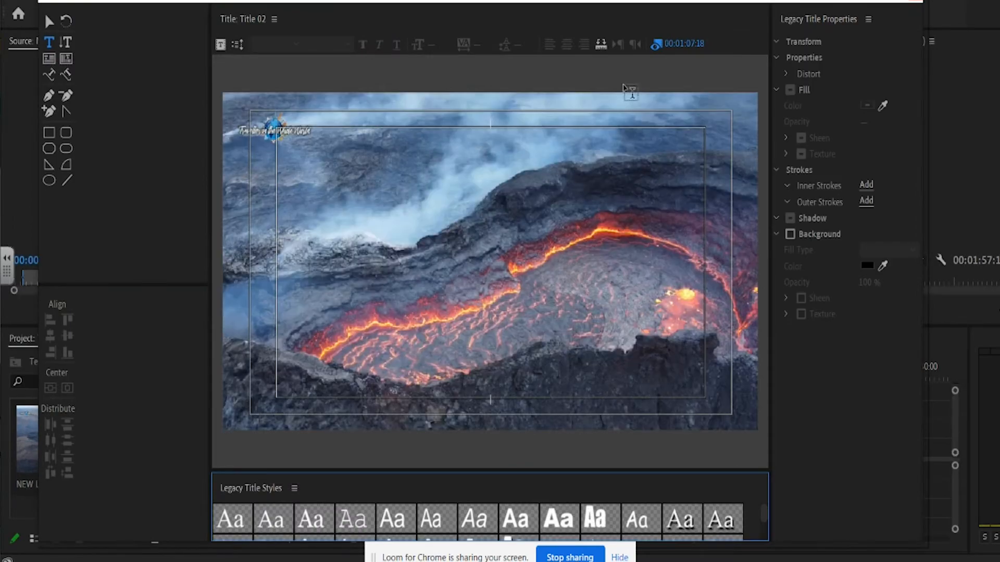
drag(631, 1, 607, 0)
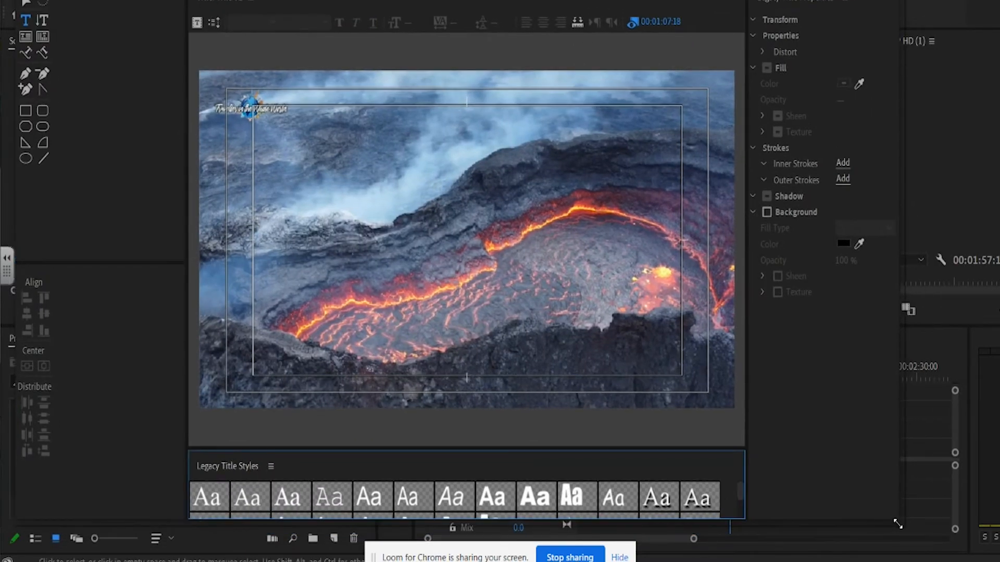
drag(898, 524, 965, 555)
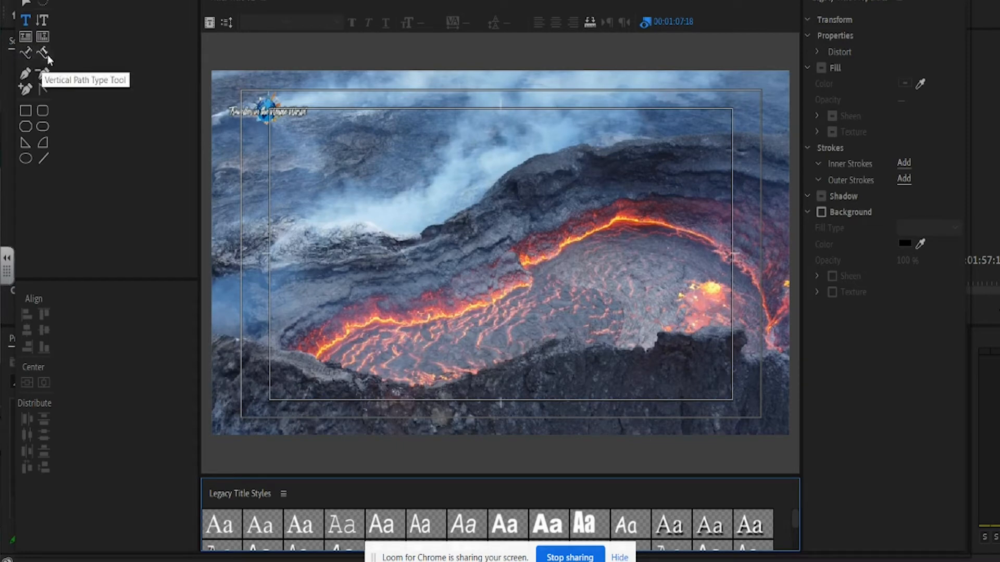
Step: Draw a thin rectangle about 458 by 33 from the frame's lower-left edge and fill it with blue 1D69C9
click(26, 111)
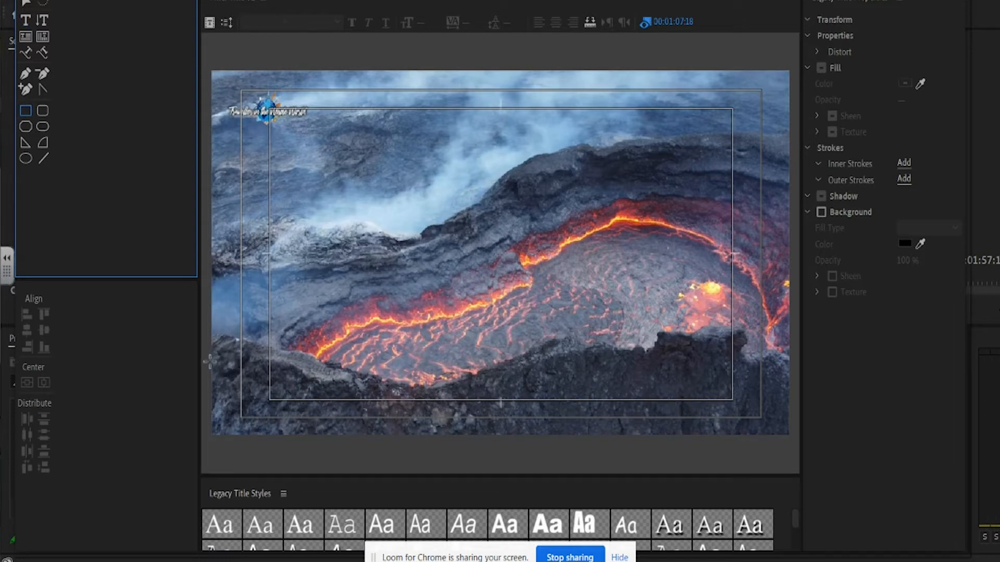
drag(210, 354, 420, 371)
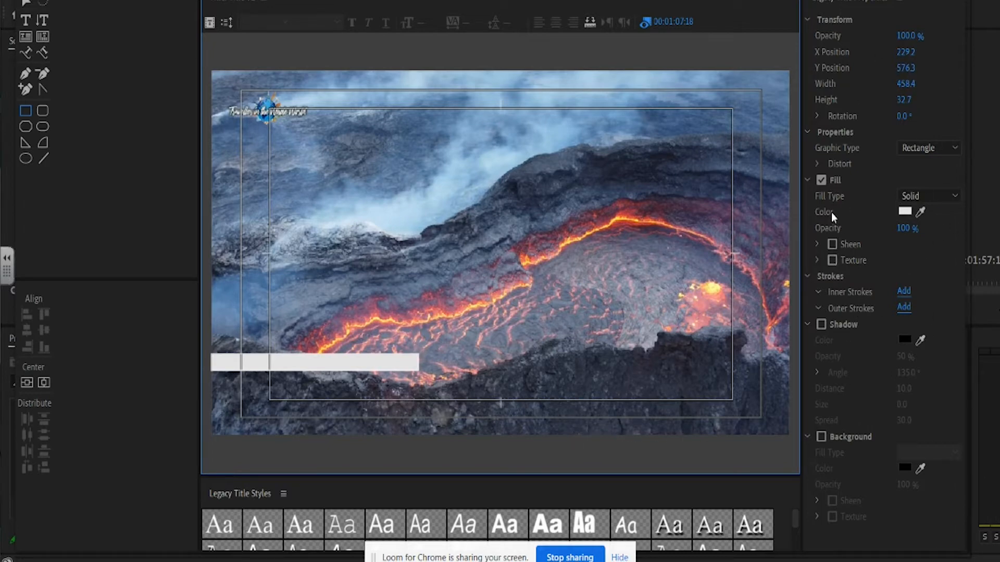
click(906, 212)
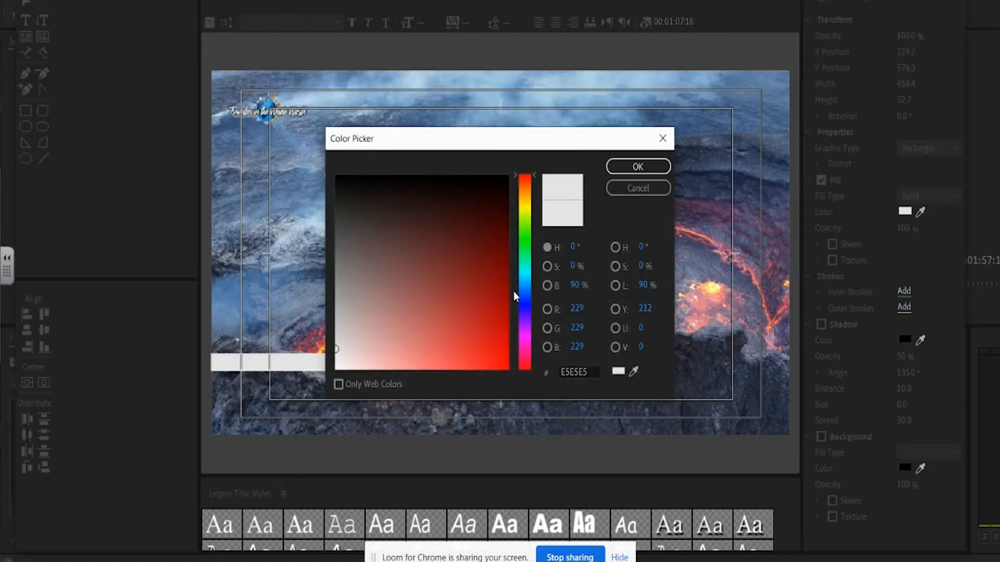
click(525, 290)
click(484, 328)
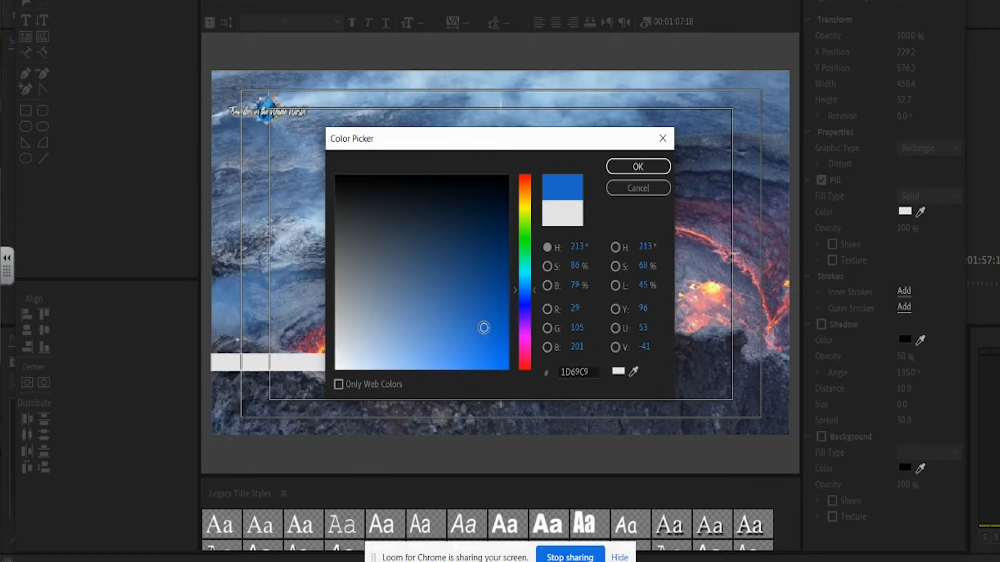
click(644, 167)
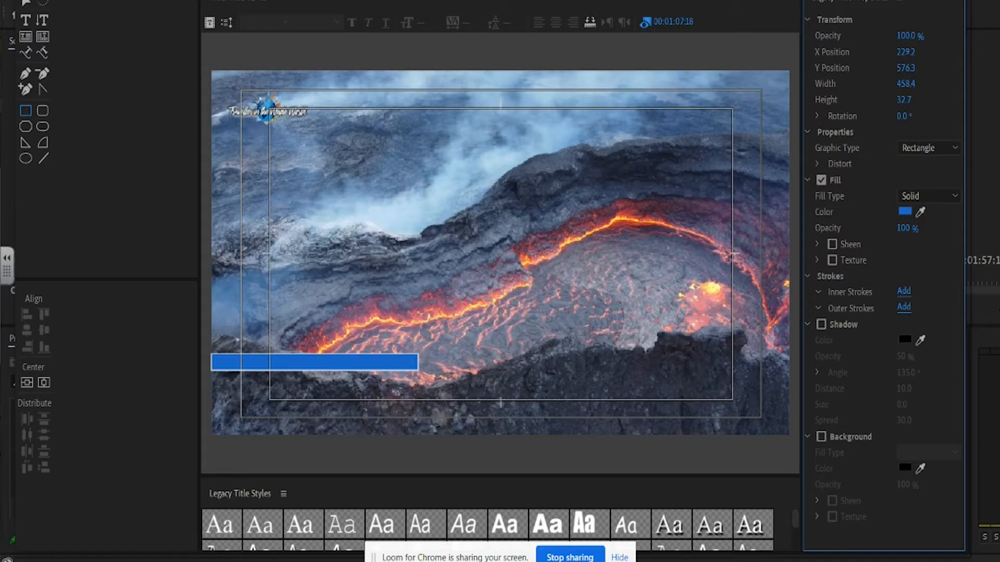
Step: Add the text "Live Pictures" above the blue bar
click(27, 22)
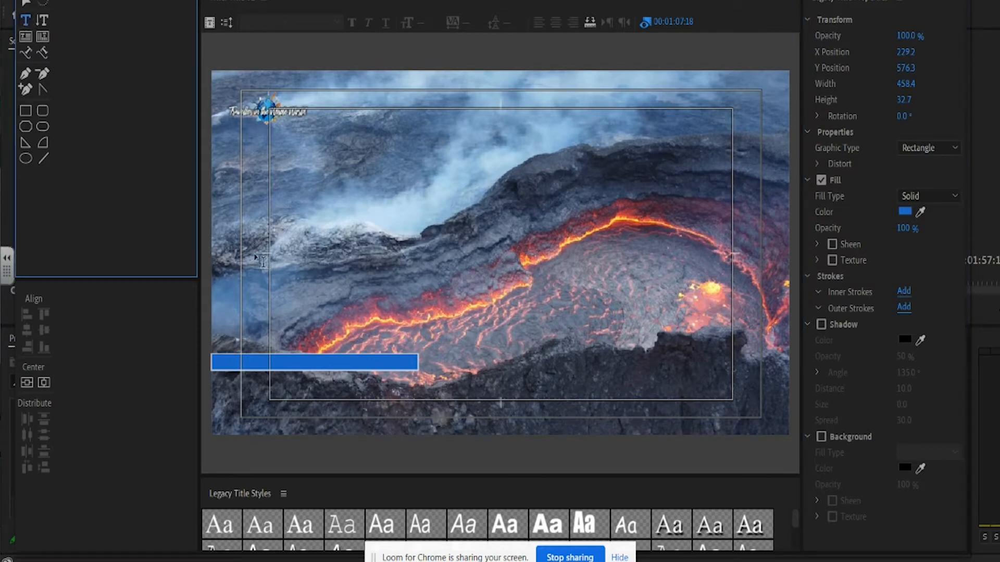
click(300, 297)
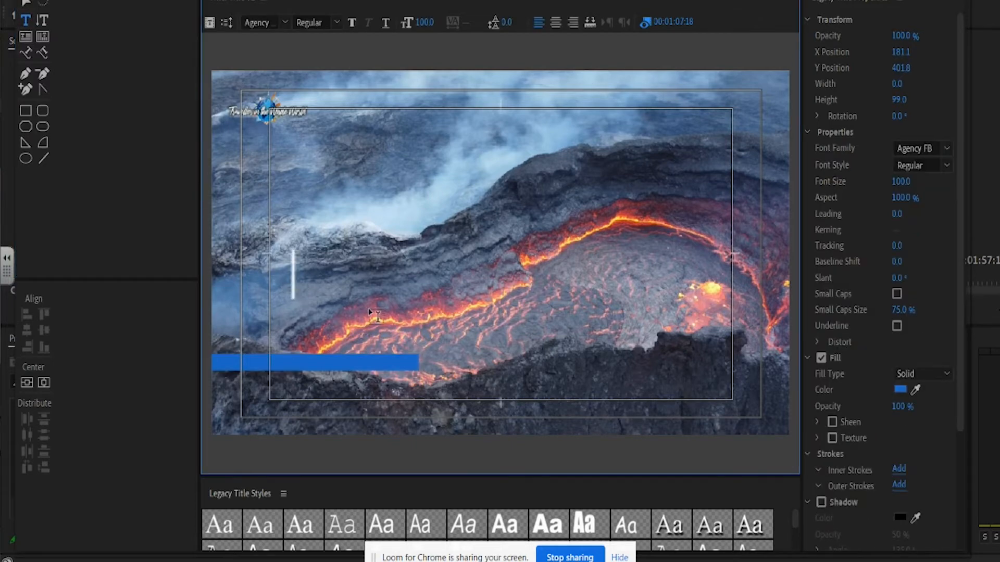
text(Live)
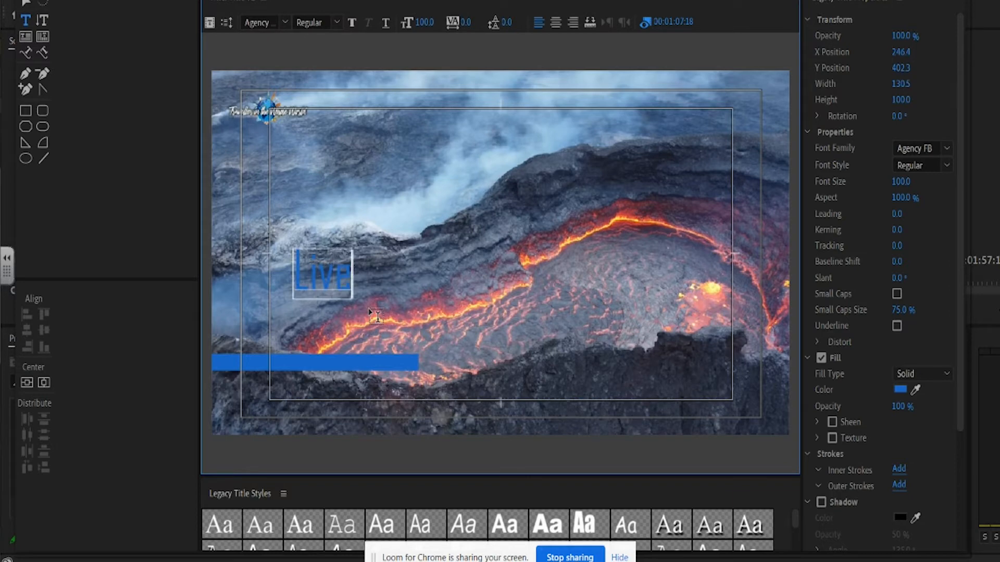
text( Pic)
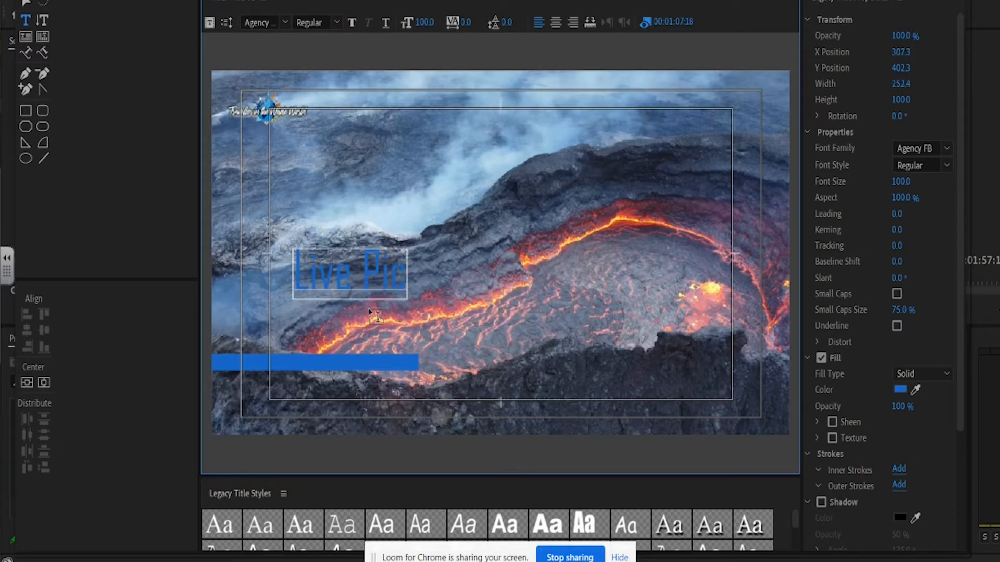
text(tur3es)
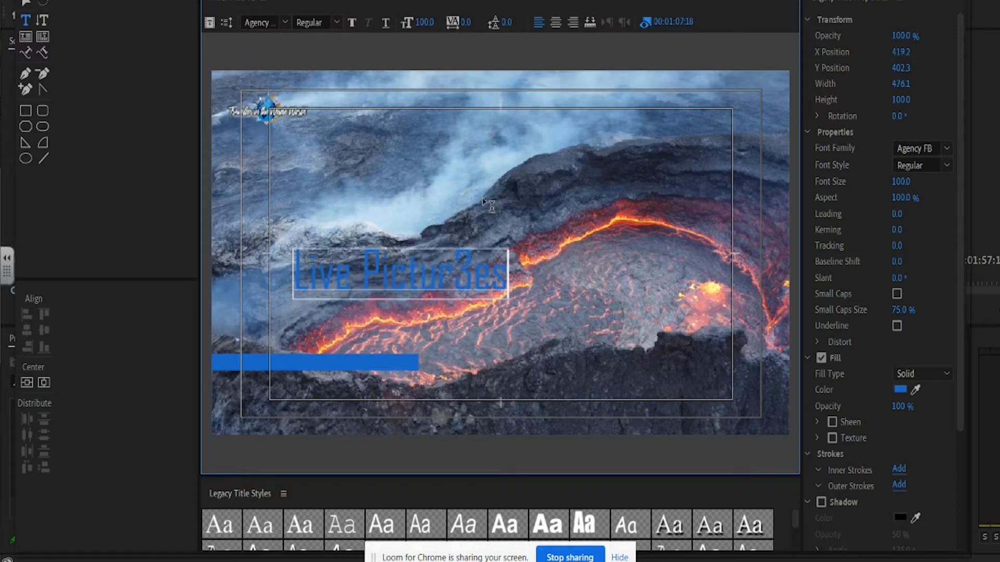
key(BackSpace)
key(BackSpace)
key(BackSpace)
text(es)
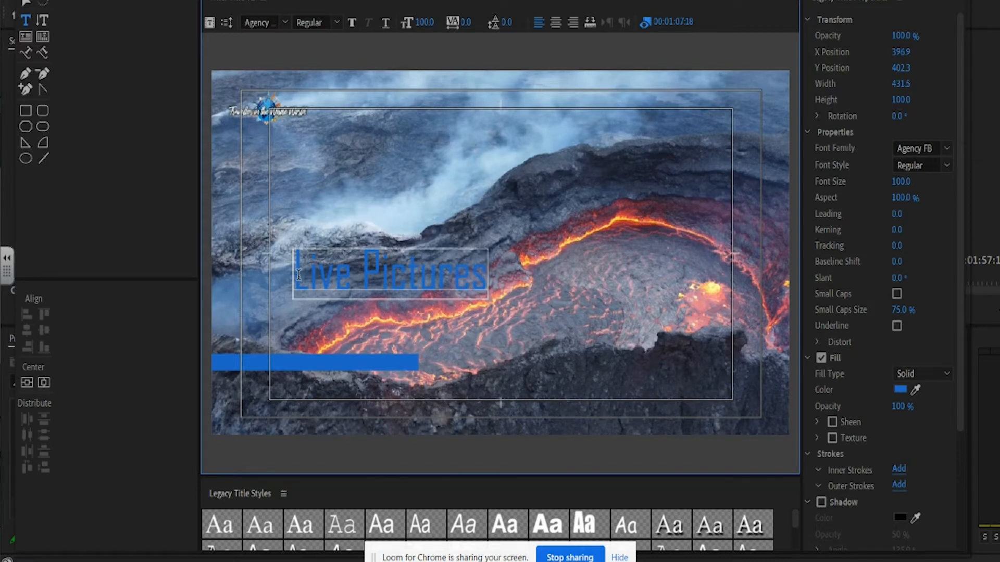
Step: Change the "Live Pictures" text color to near-white F9FCFE and set its font size to 33
drag(294, 275, 485, 288)
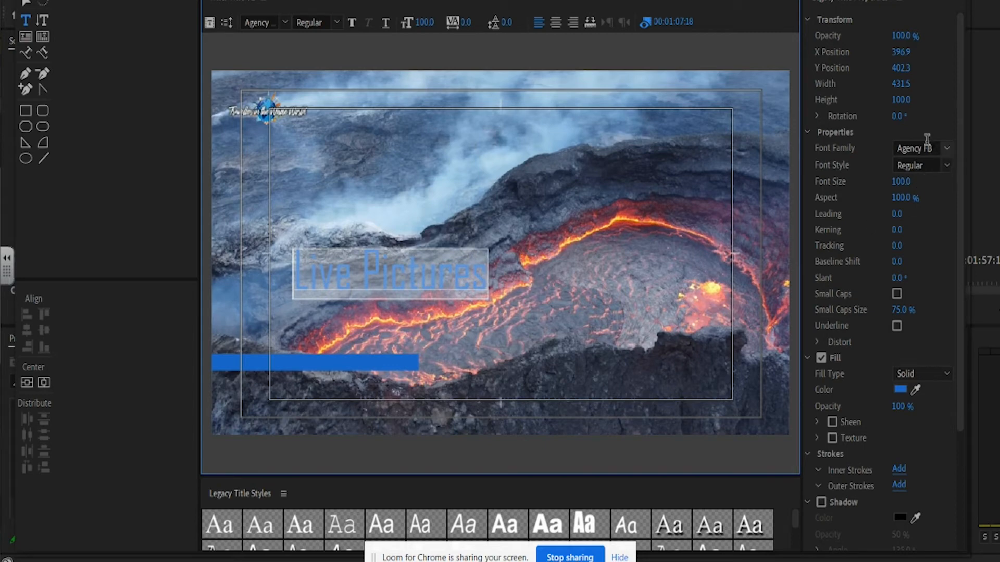
click(900, 390)
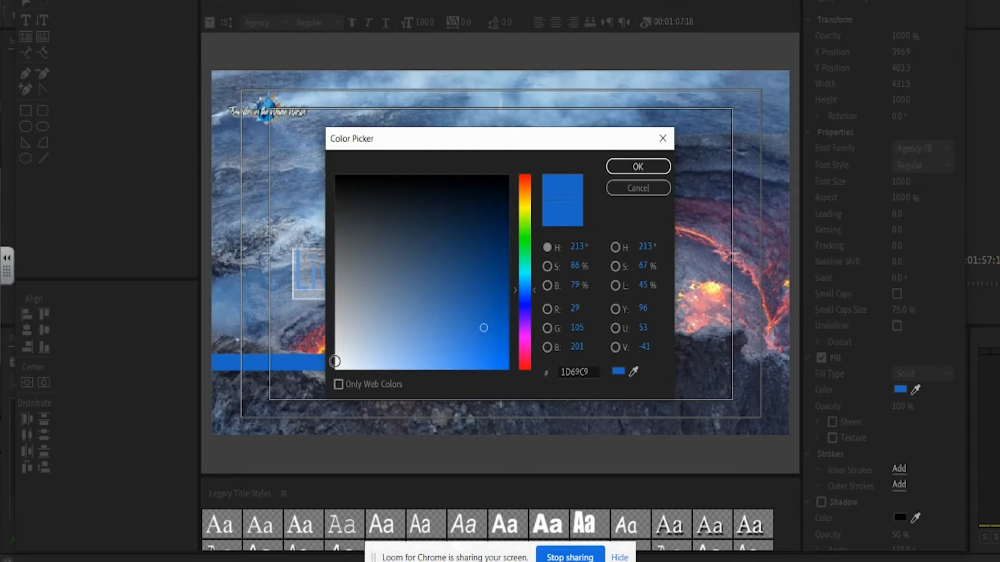
click(339, 367)
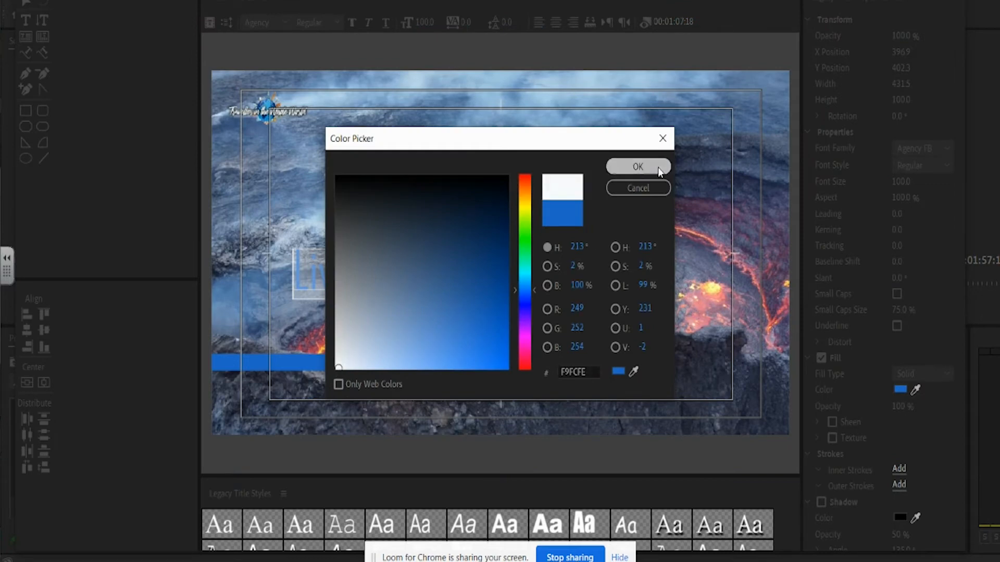
click(659, 169)
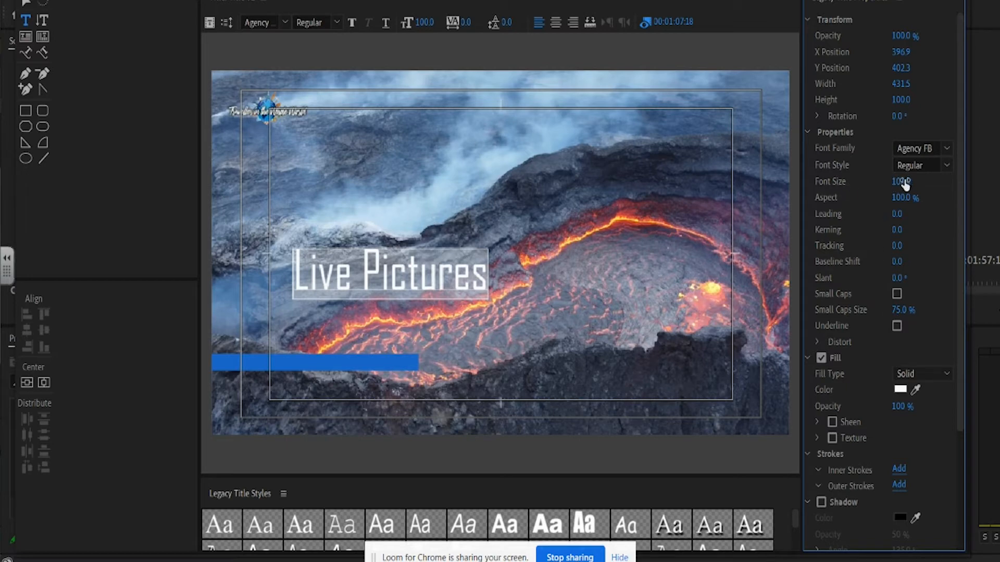
drag(904, 179, 856, 181)
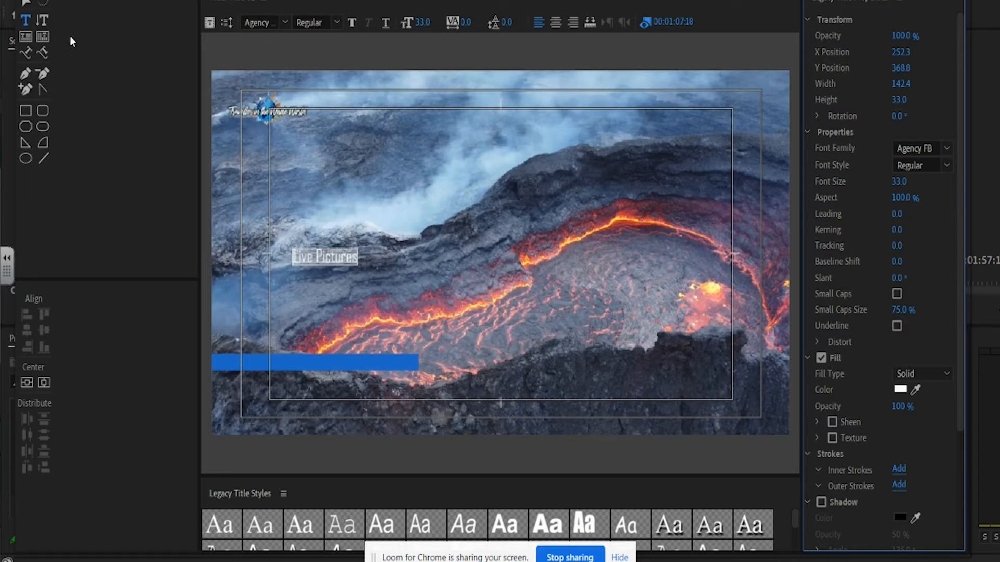
Step: Move the "Live Pictures" text onto the blue bar and shorten the bar to about 356 wide, ending just past the text
click(26, 5)
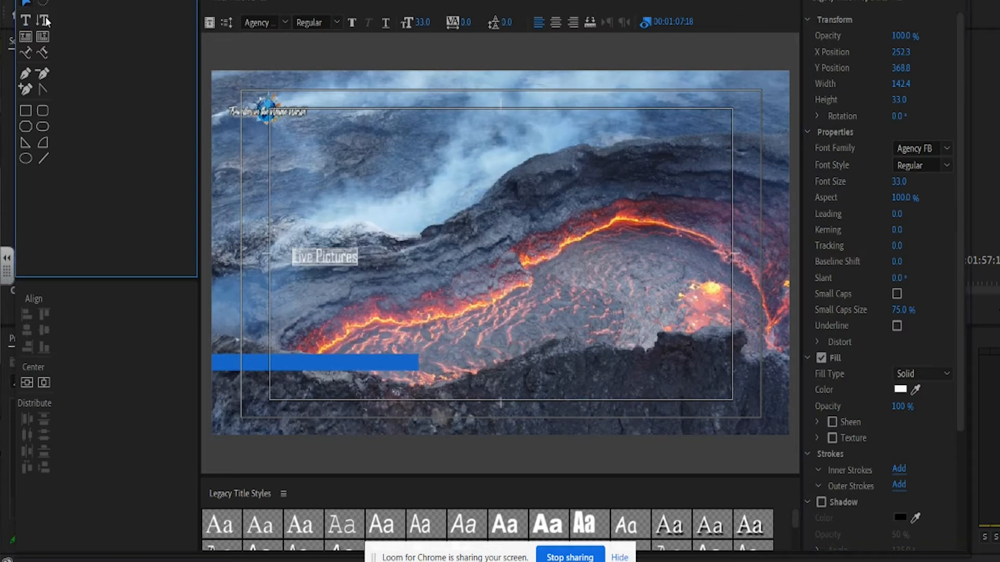
drag(319, 264, 324, 367)
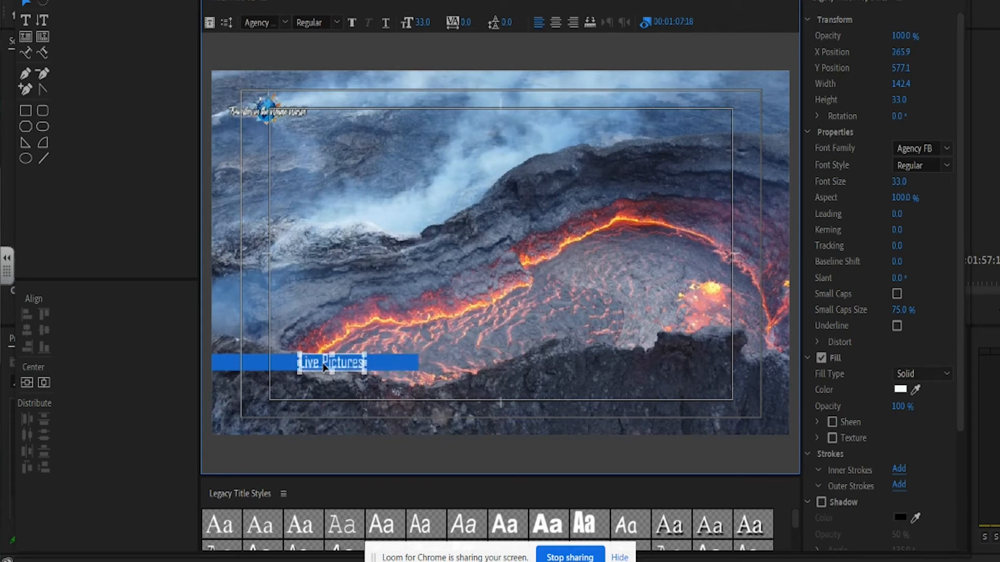
click(280, 367)
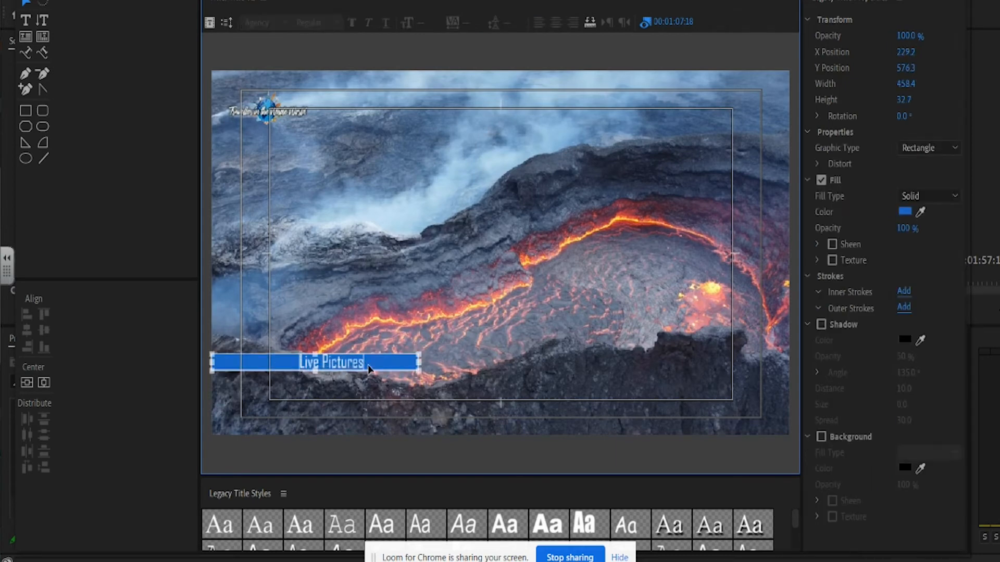
drag(417, 364, 369, 365)
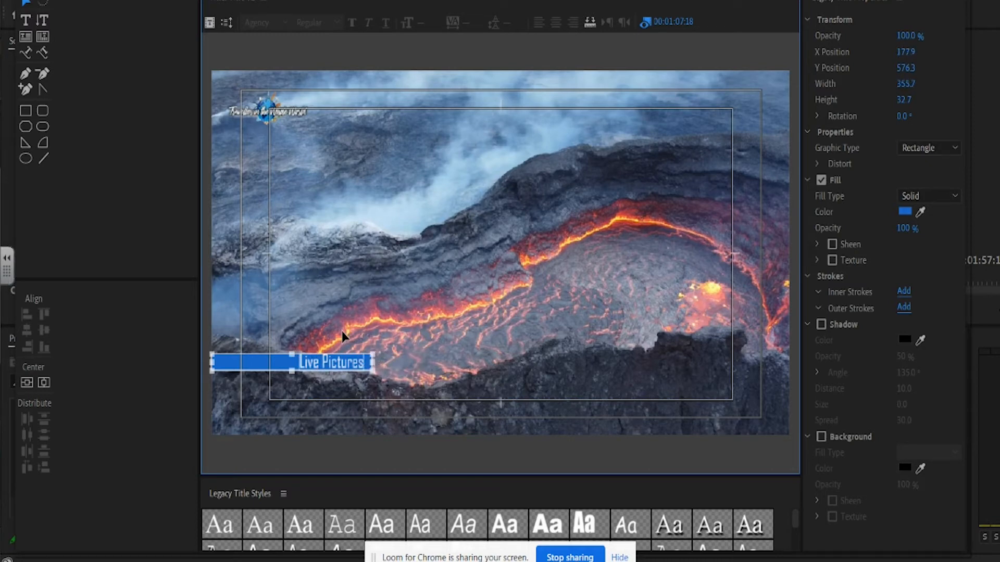
click(257, 234)
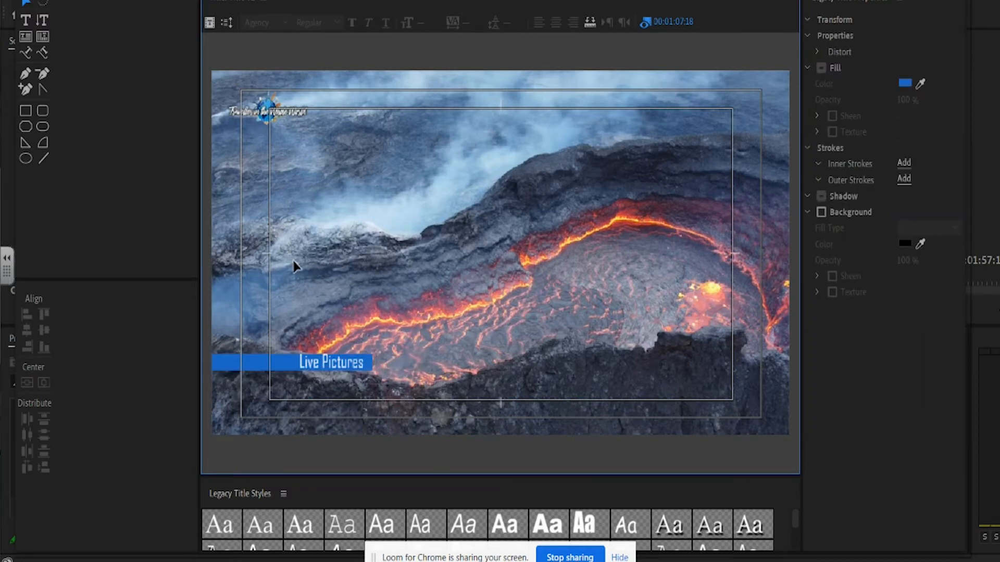
Step: Extend the blue bar upward to a height of about 36 and close the title editor
click(324, 366)
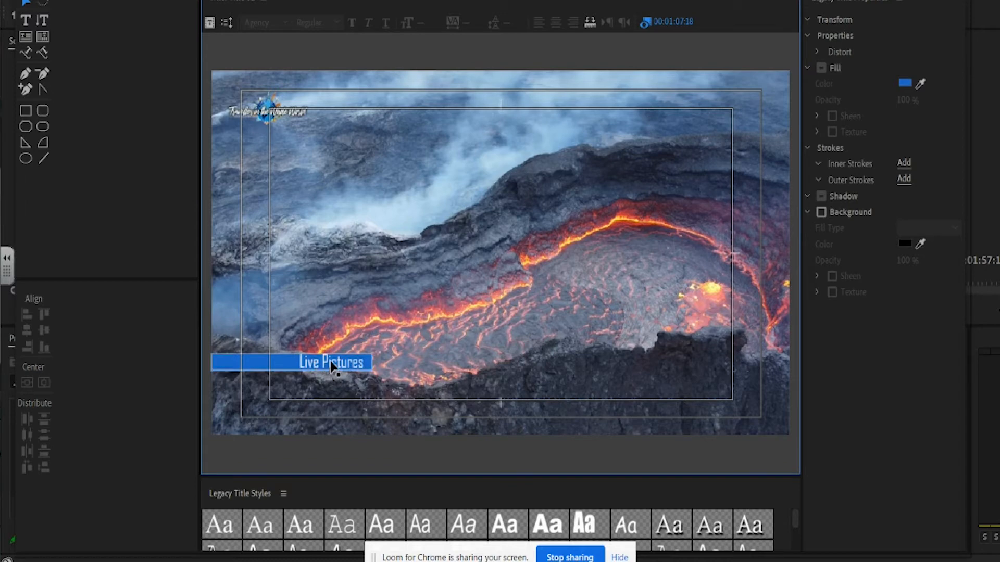
click(331, 365)
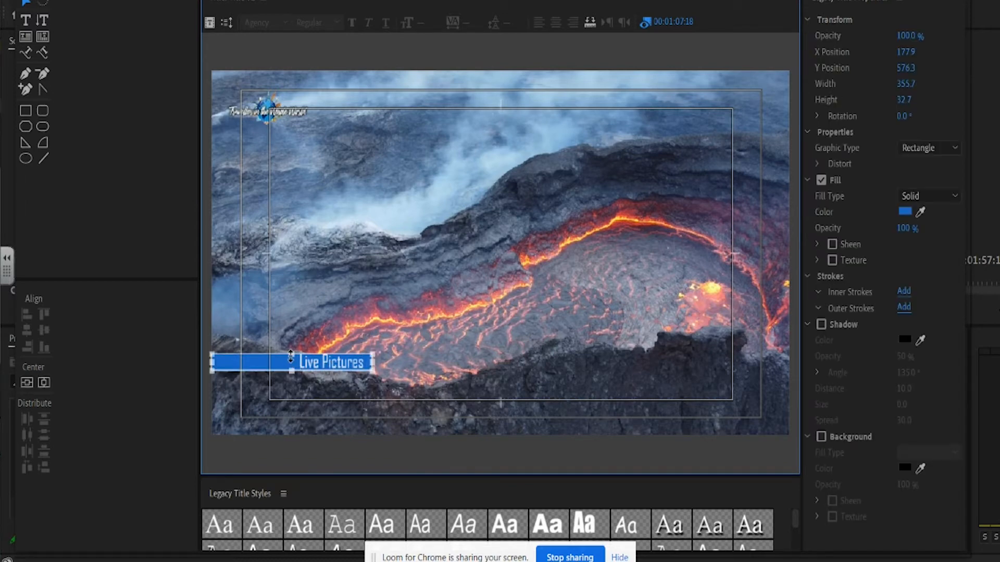
drag(291, 358, 293, 355)
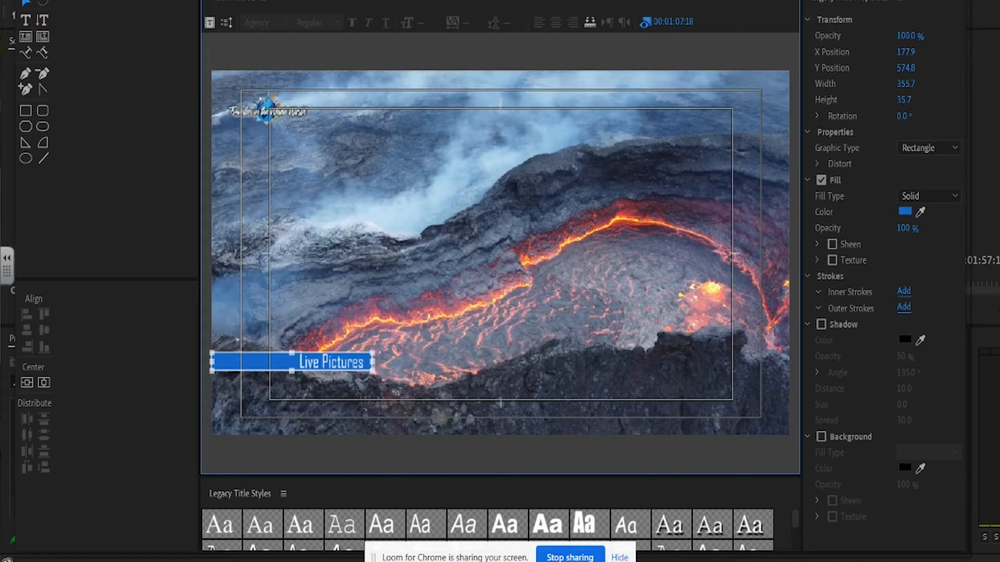
key(ctrl+w)
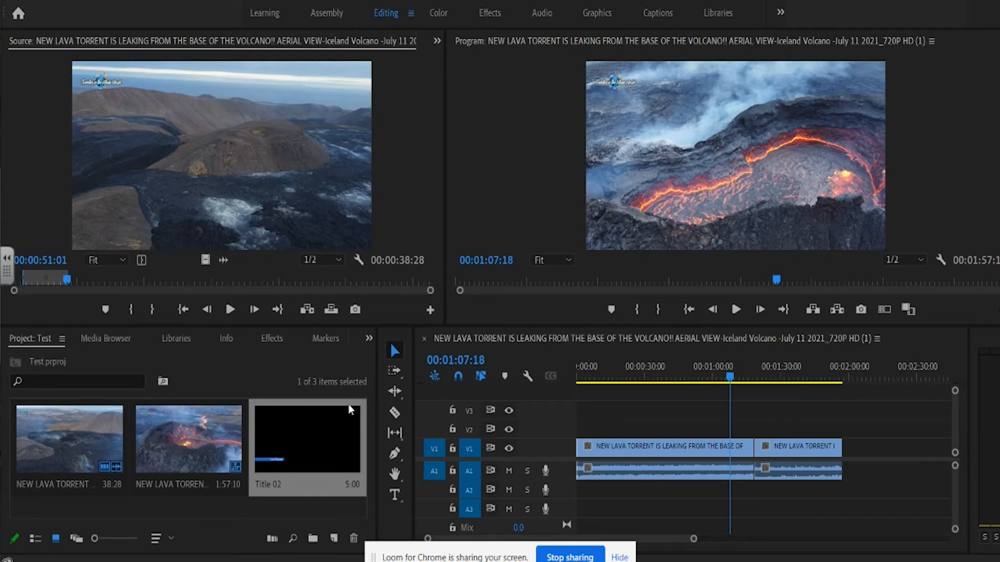
Step: Place the new title on video track V2 near the start of the sequence and preview it at 00:00:07:15
drag(313, 441, 589, 430)
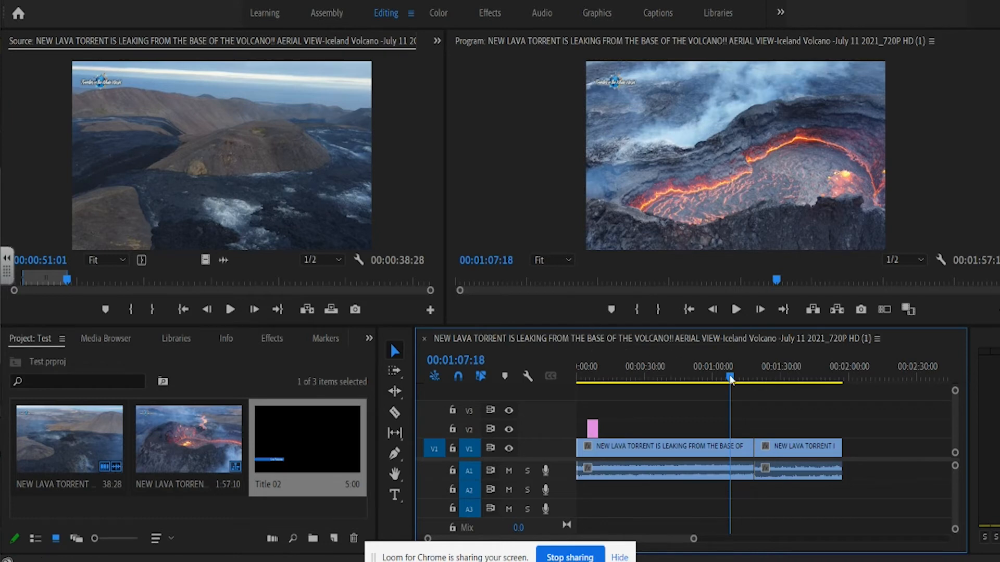
drag(730, 378, 595, 372)
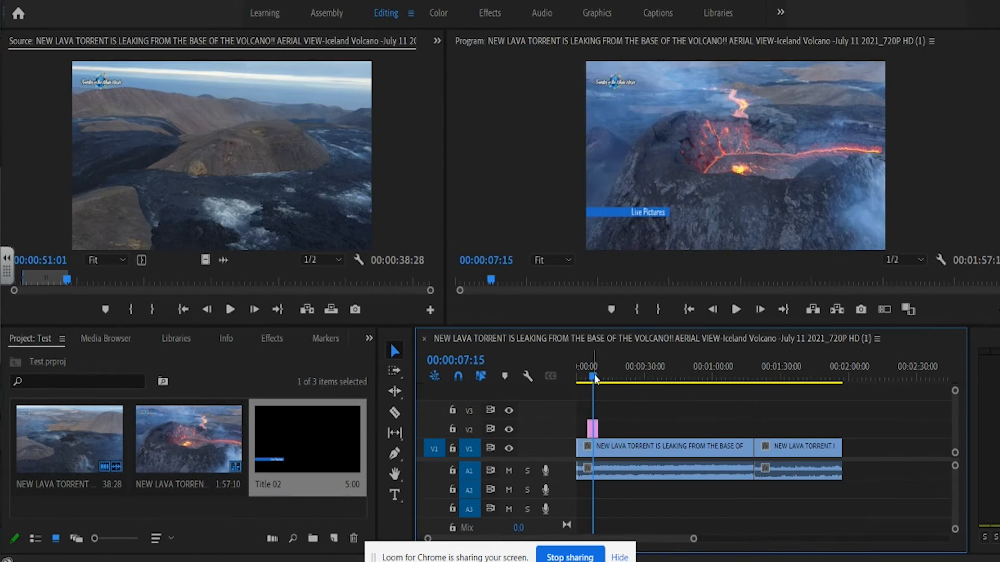
Step: Record a short voice-over on audio track A1 starting from 00:00:01:24
drag(595, 379, 582, 376)
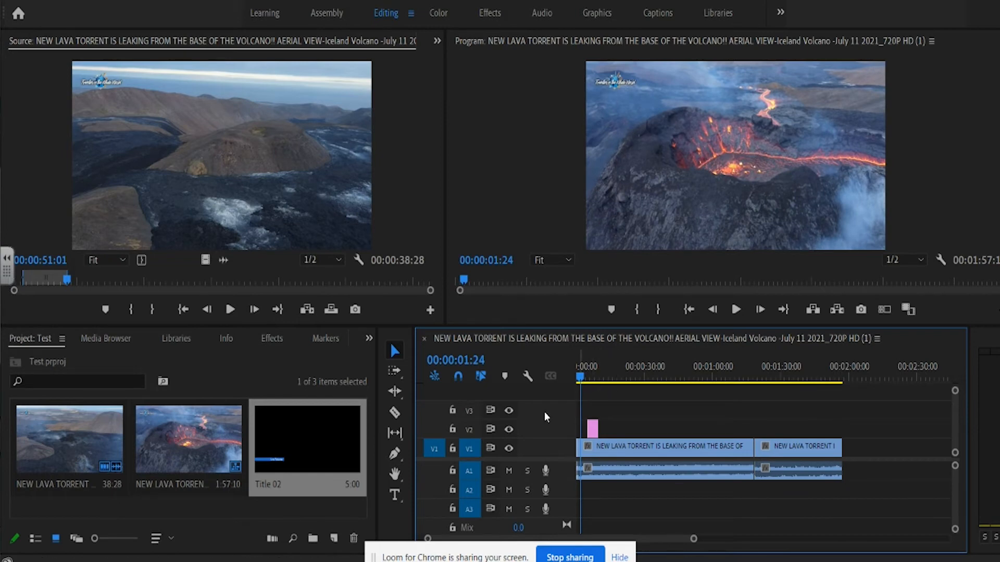
click(546, 471)
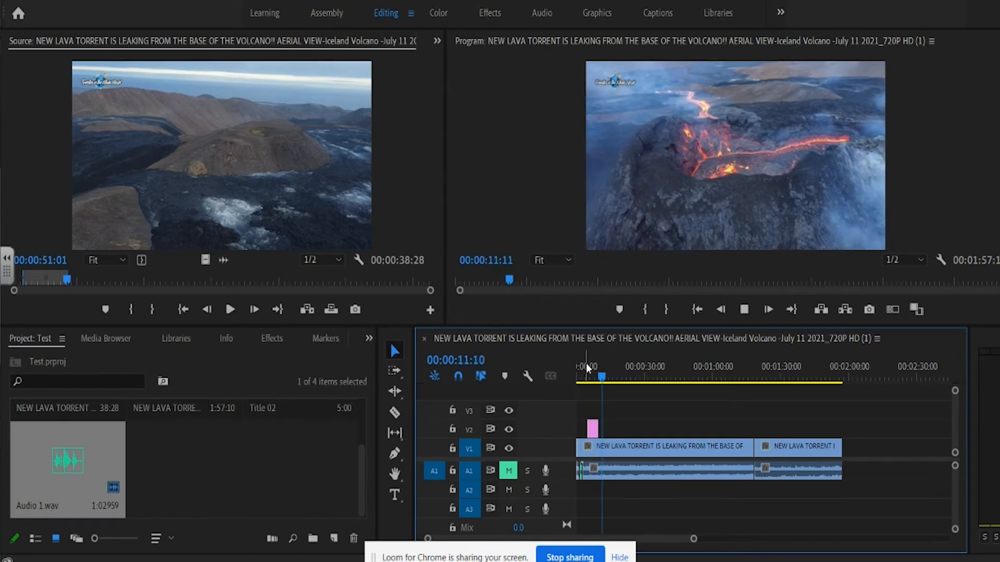
Step: Extend the end of the title clip on V2 to about 00:01:00:00 and preview the sequence with the longer title
key(space)
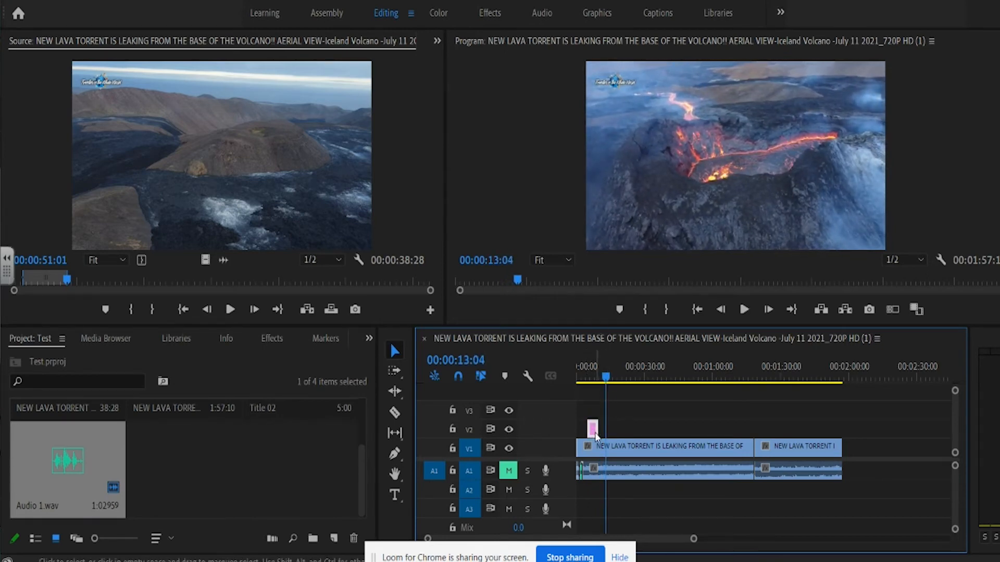
drag(598, 428, 709, 451)
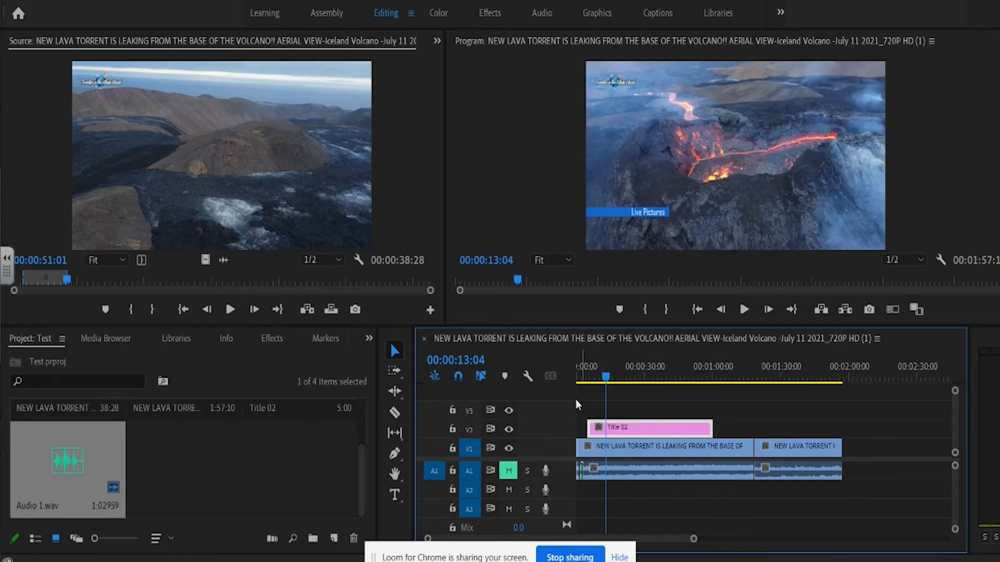
key(space)
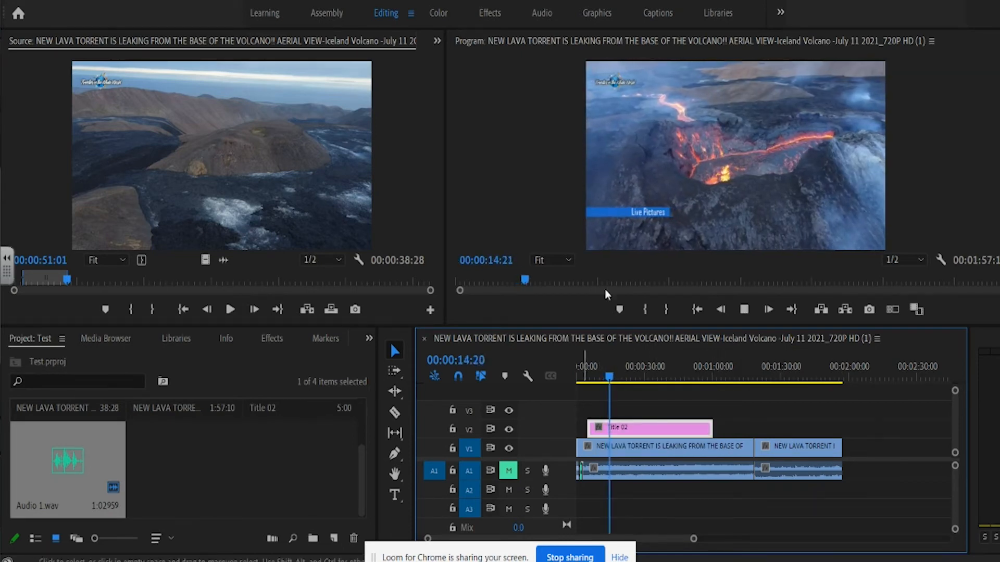
key(space)
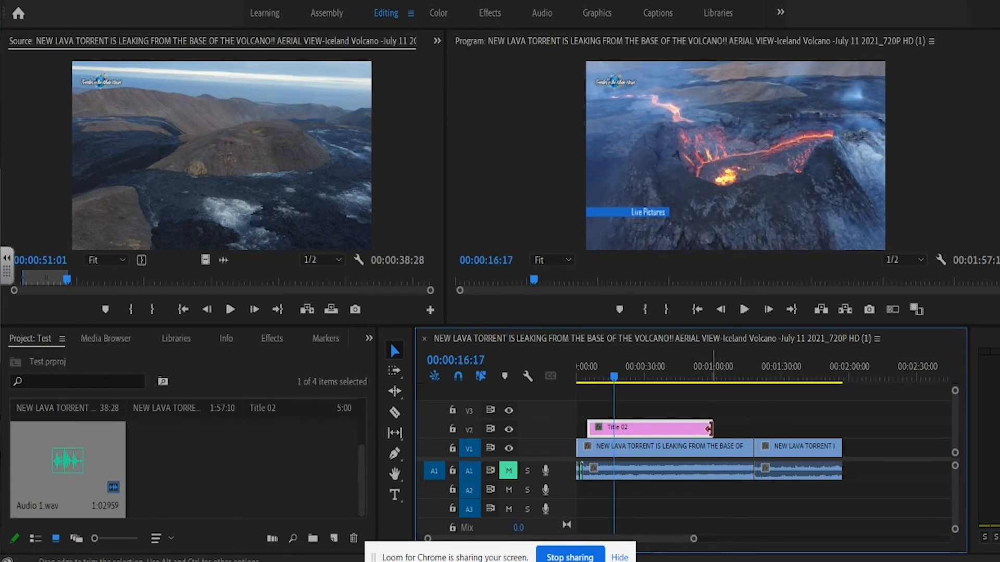
Step: Shorten the title clip on V2 to end at about 00:00:12:00 and preview the sequence from near the title's start
drag(709, 428, 605, 428)
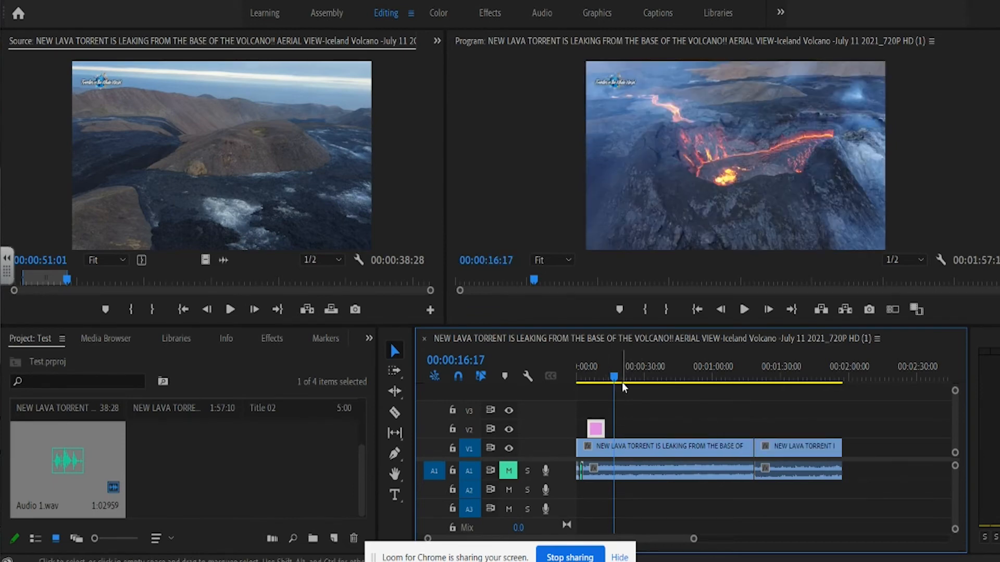
drag(622, 384, 589, 382)
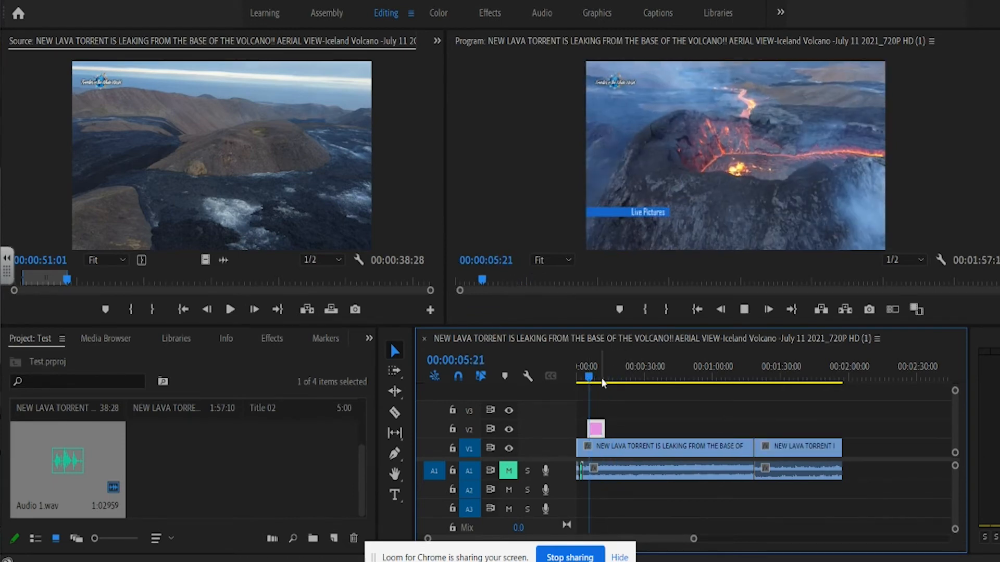